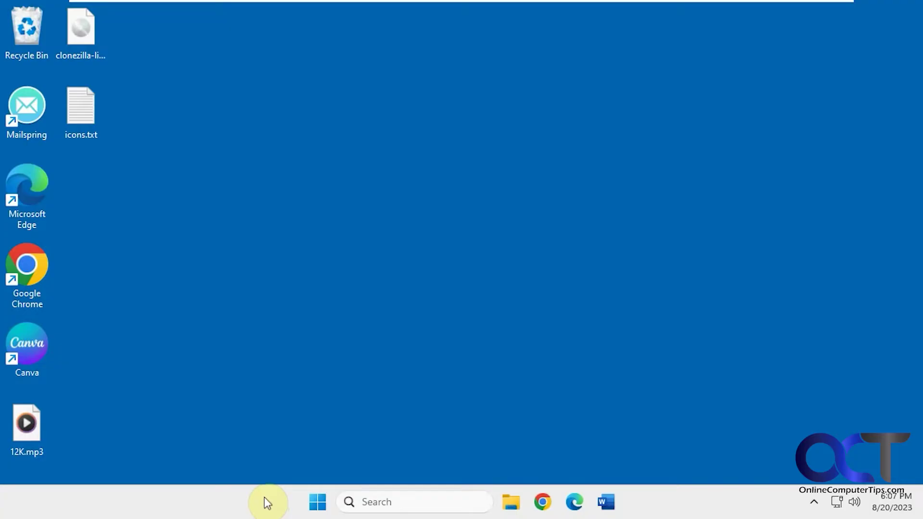
Step: Launch dupeGuru and open the Add Folder picker, cancelling without adding a folder
{"action": "left_click", "coordinate": [317, 508]}
{"action": "left_click", "coordinate": [291, 174]}
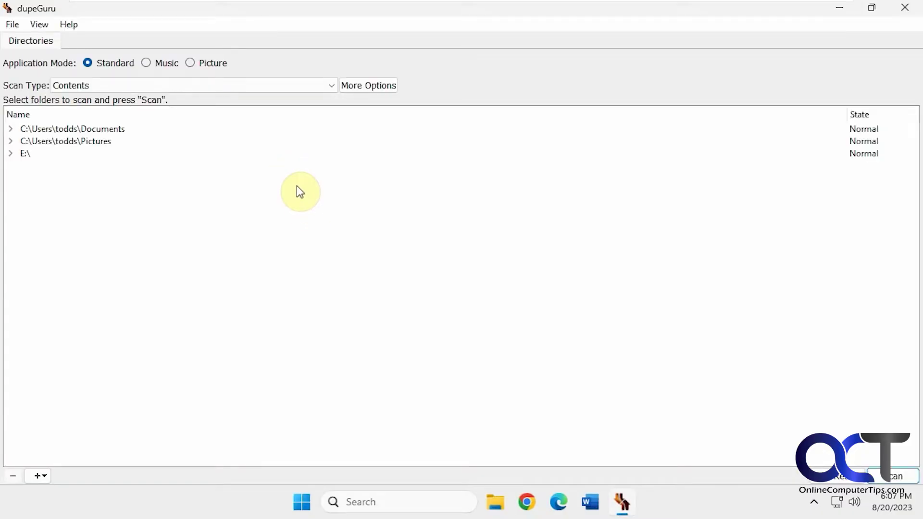
{"action": "left_click", "coordinate": [37, 476]}
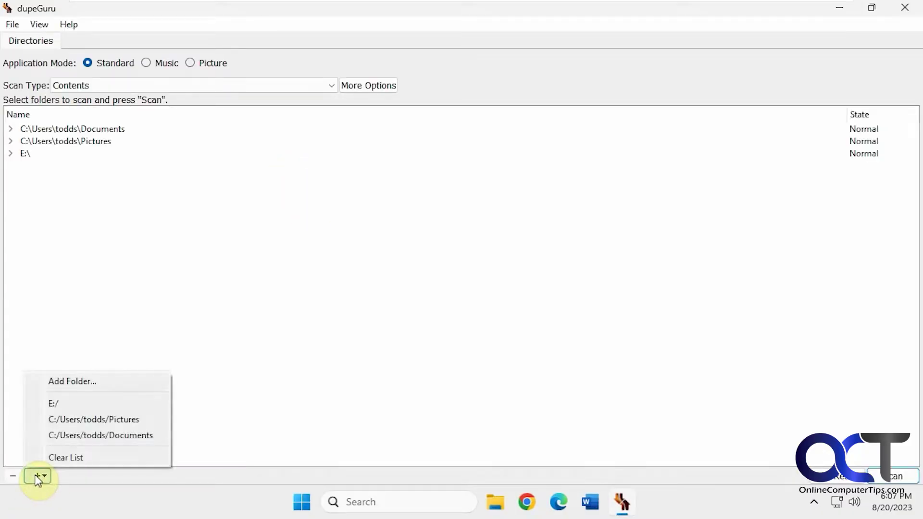
{"action": "left_click", "coordinate": [82, 381]}
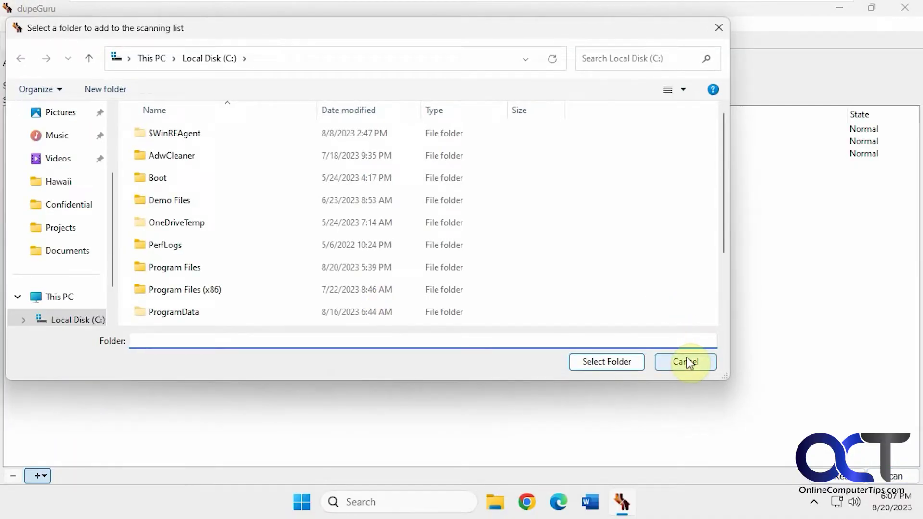
{"action": "left_click", "coordinate": [687, 361]}
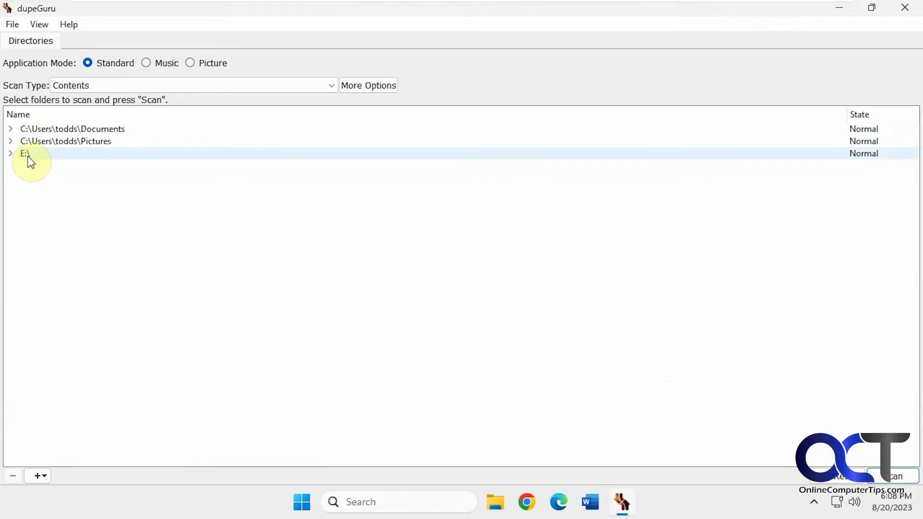
Step: Expand the E:\ drive and keep the scan type set to Contents
{"action": "left_click", "coordinate": [11, 153]}
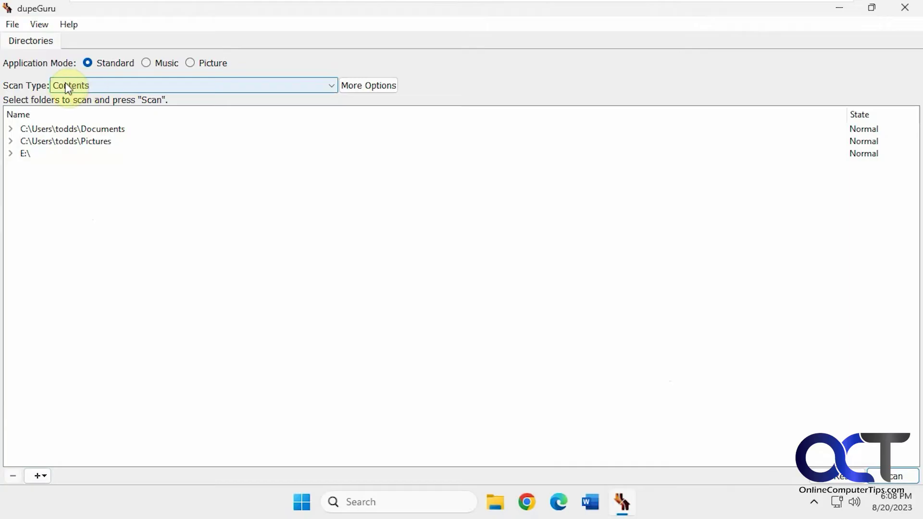
{"action": "left_click", "coordinate": [330, 87]}
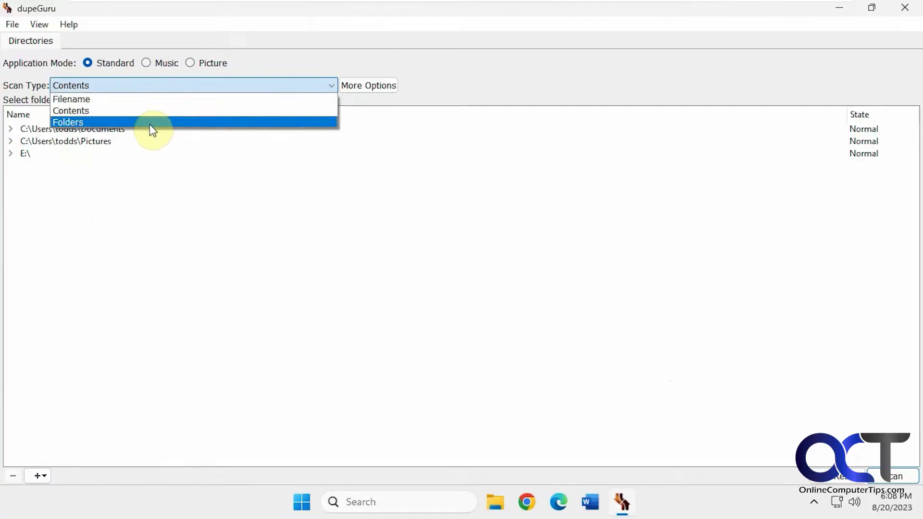
{"action": "left_click", "coordinate": [188, 173]}
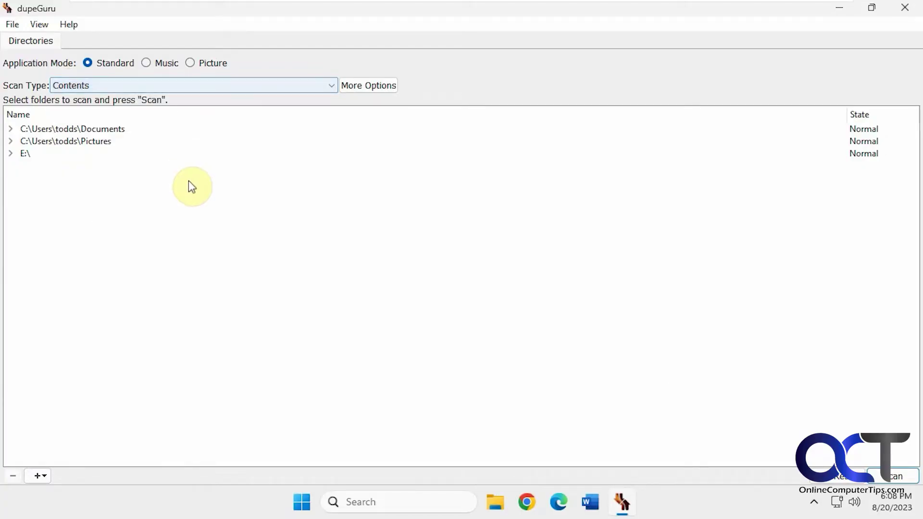
Step: Look through the General, Display and Debug option pages, then cancel with nothing changed
{"action": "left_click", "coordinate": [365, 86]}
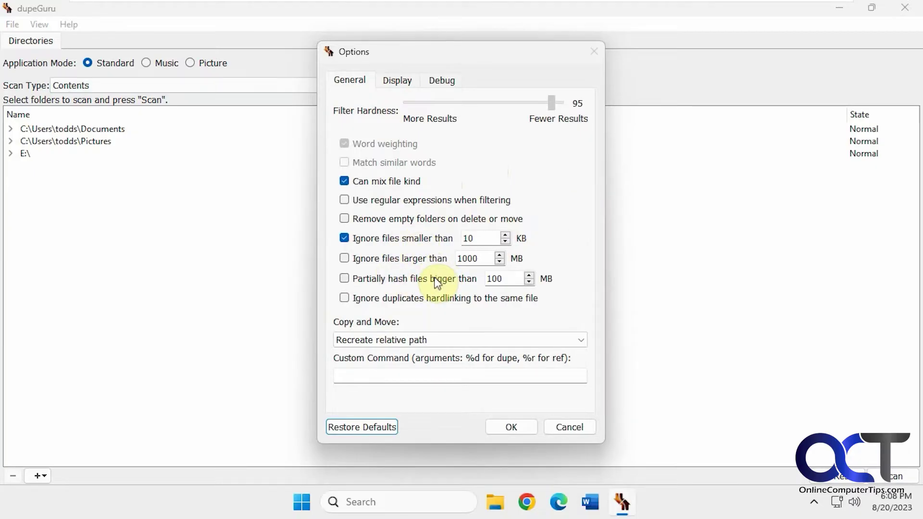
{"action": "left_click", "coordinate": [395, 78]}
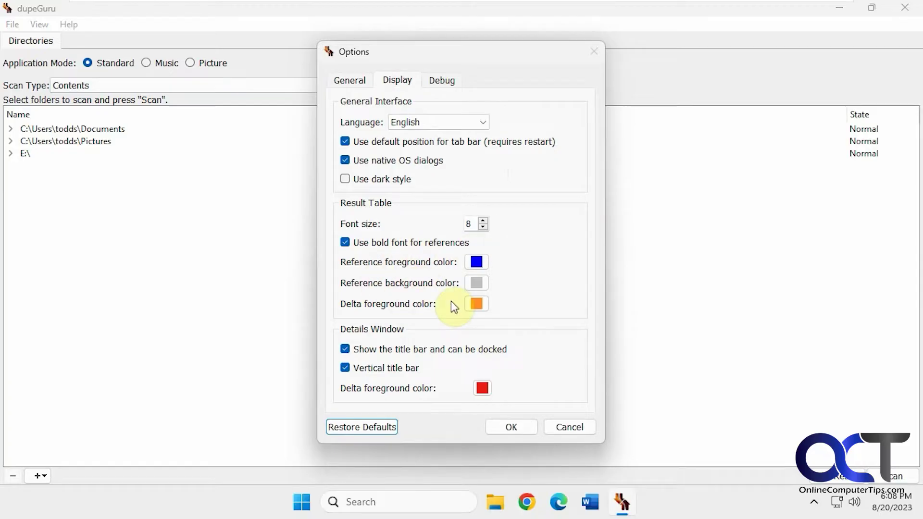
{"action": "left_click", "coordinate": [438, 80]}
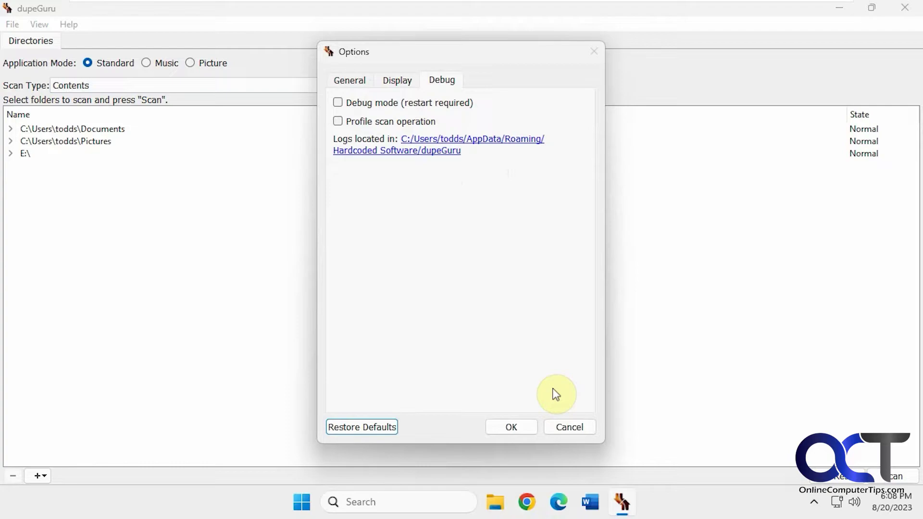
{"action": "left_click", "coordinate": [561, 428]}
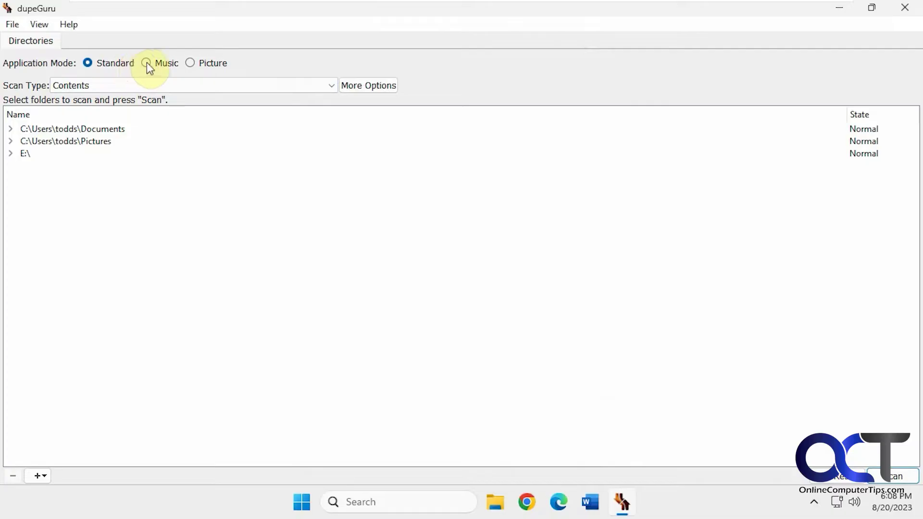
{"action": "left_click", "coordinate": [13, 24]}
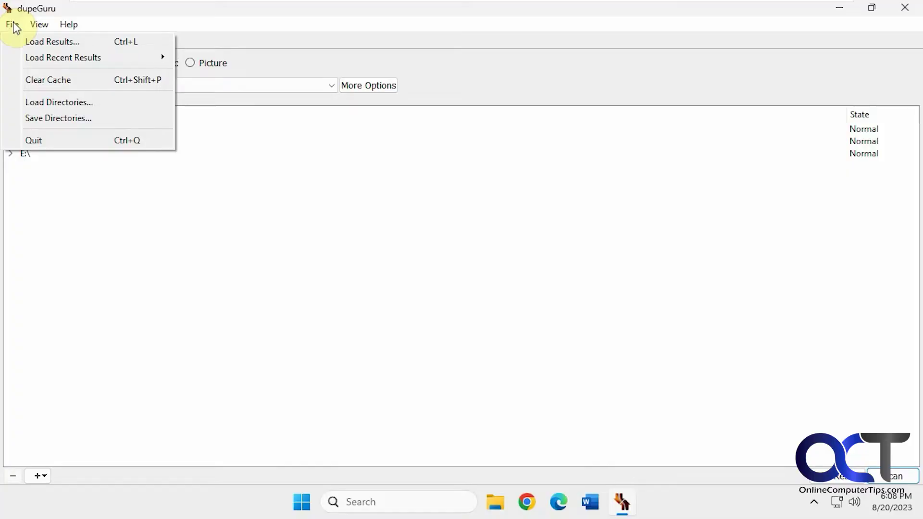
{"action": "left_click", "coordinate": [86, 133]}
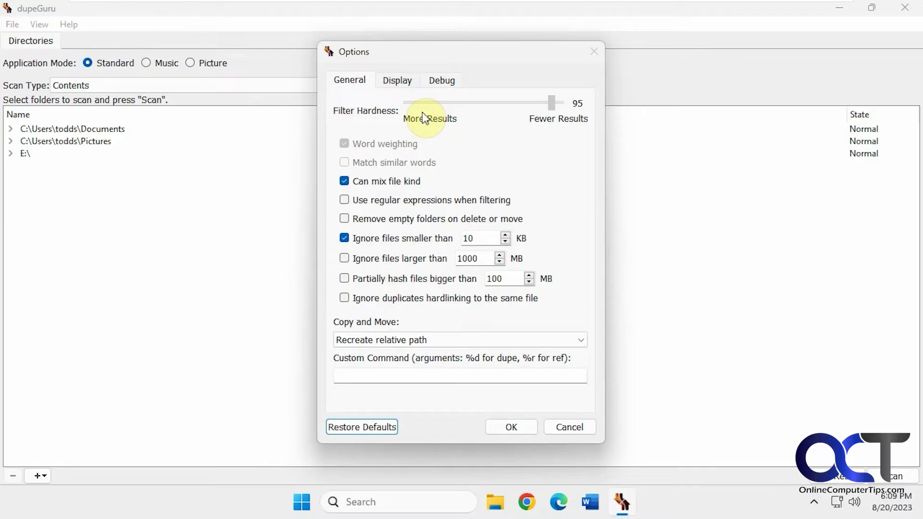
{"action": "left_click", "coordinate": [587, 428]}
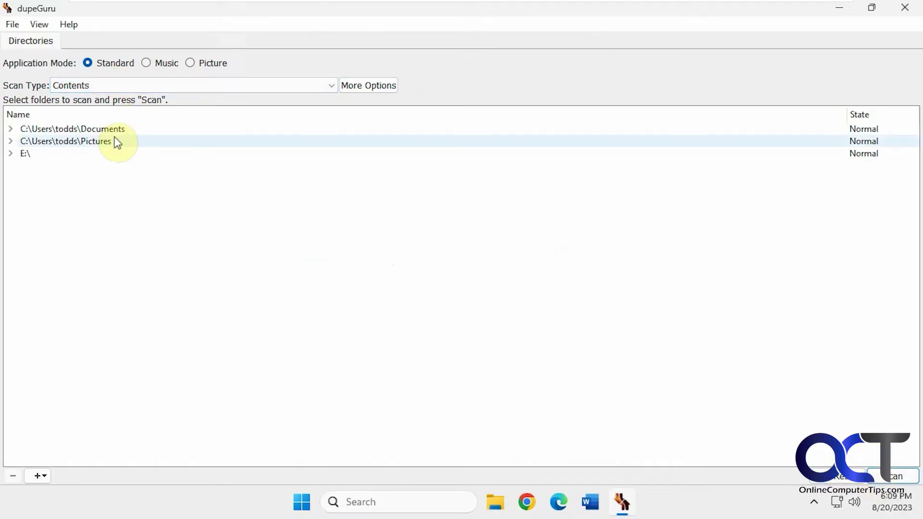
Step: Scan for duplicates and browse the 340 results, selecting the 2022 Holiday Schedule.pdf copies
{"action": "left_click", "coordinate": [894, 478]}
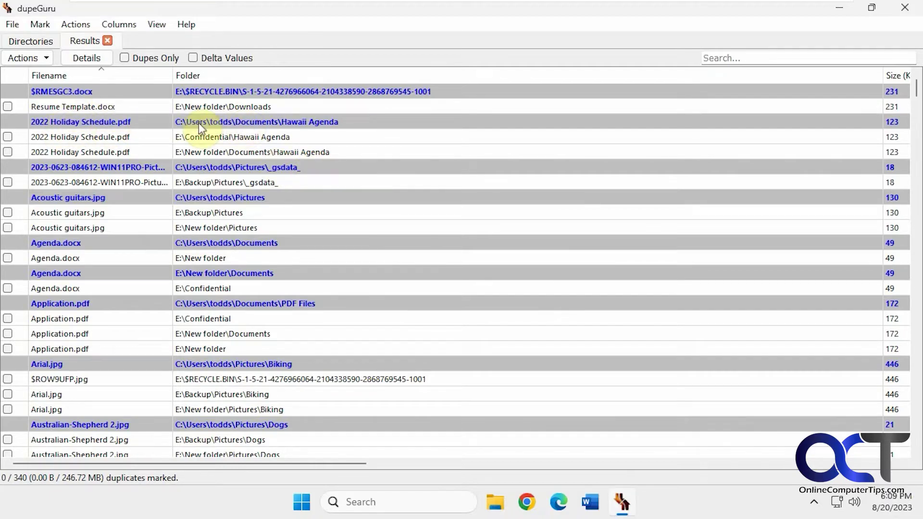
{"action": "left_click", "coordinate": [102, 137]}
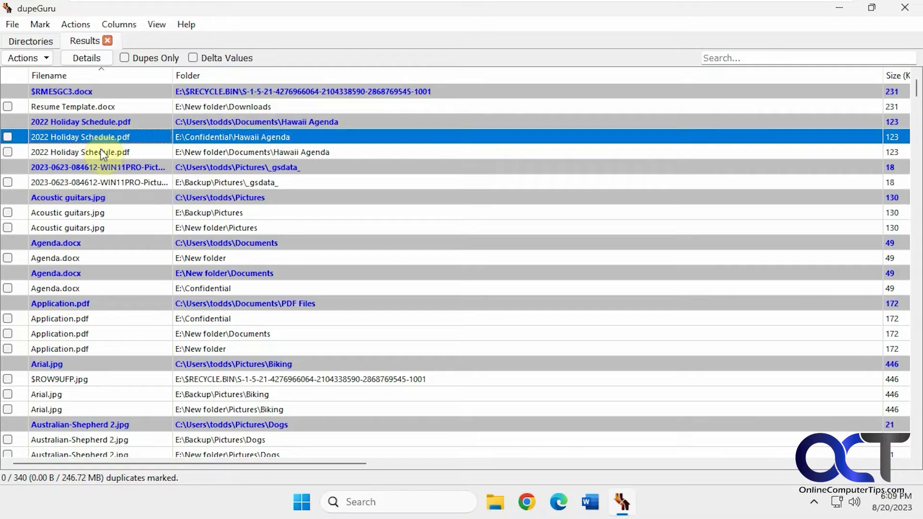
{"action": "left_click", "coordinate": [208, 137]}
{"action": "left_click", "coordinate": [207, 151]}
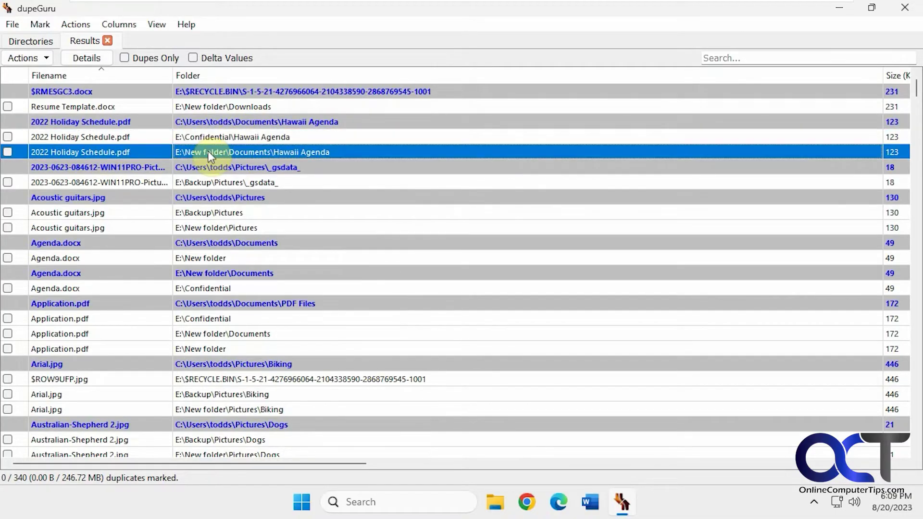
{"action": "scroll", "coordinate": [227, 182], "scroll_direction": "down", "scroll_amount": 2}
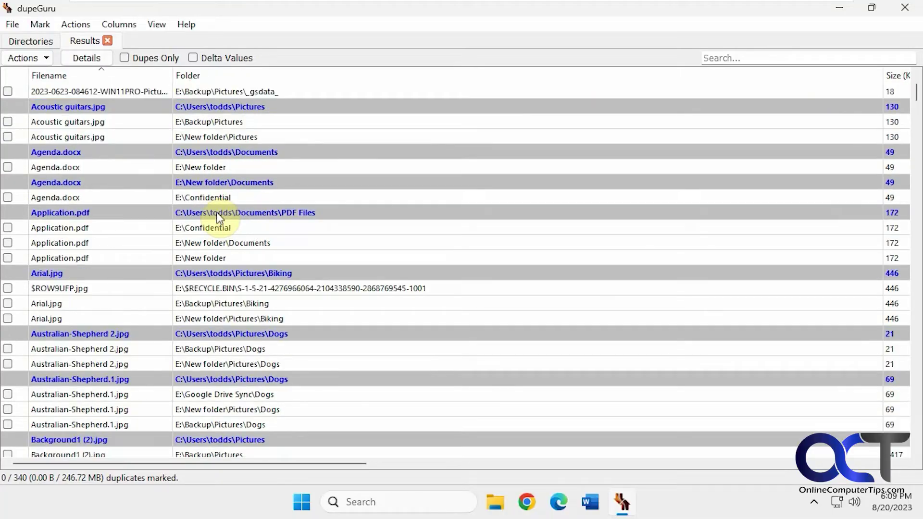
{"action": "scroll", "coordinate": [218, 202], "scroll_direction": "down", "scroll_amount": 1}
{"action": "scroll", "coordinate": [216, 215], "scroll_direction": "down", "scroll_amount": 2}
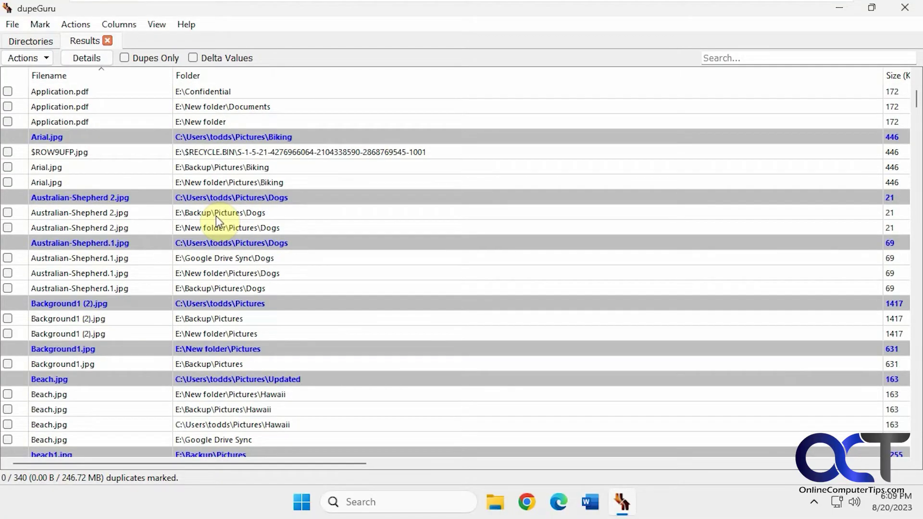
{"action": "double_click", "coordinate": [128, 214]}
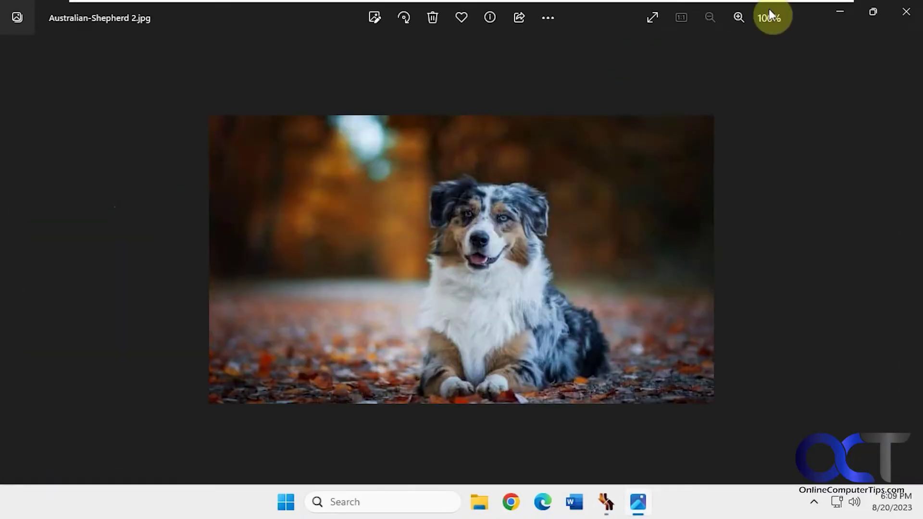
{"action": "left_click", "coordinate": [903, 11]}
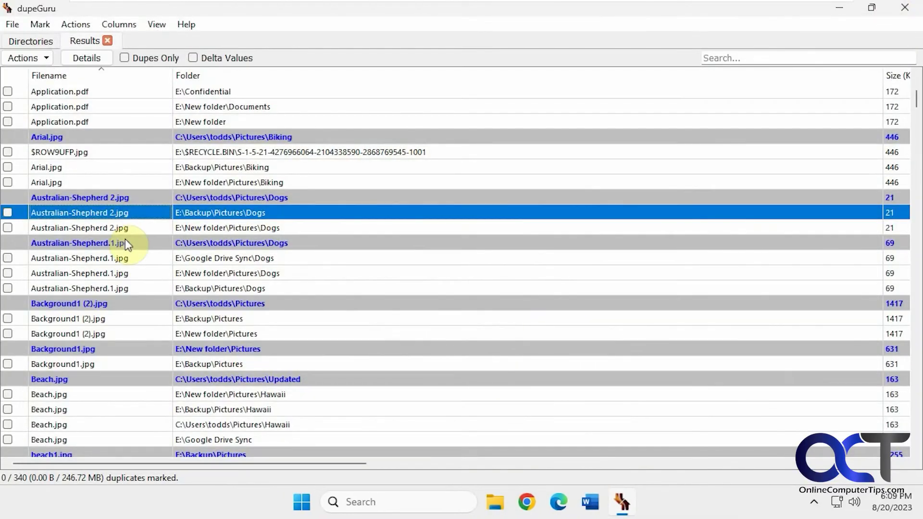
{"action": "left_click", "coordinate": [114, 229]}
{"action": "double_click", "coordinate": [114, 229]}
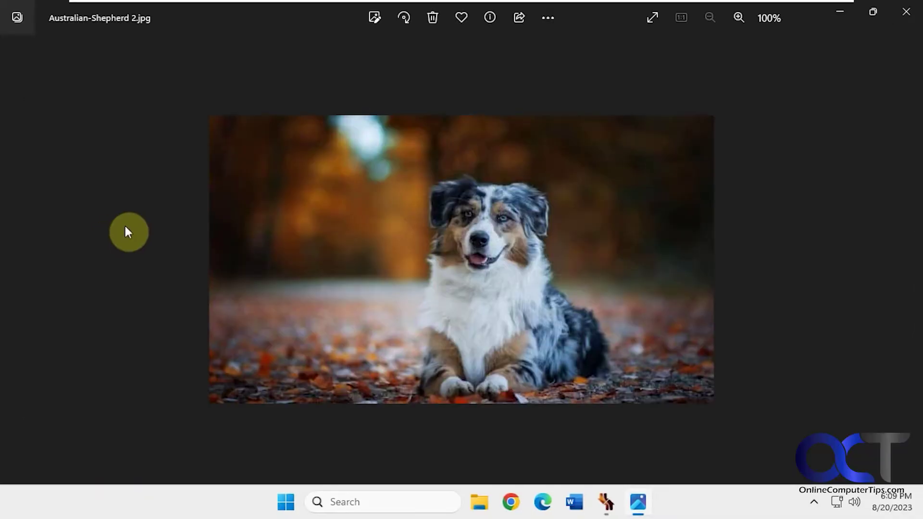
{"action": "left_click", "coordinate": [907, 14]}
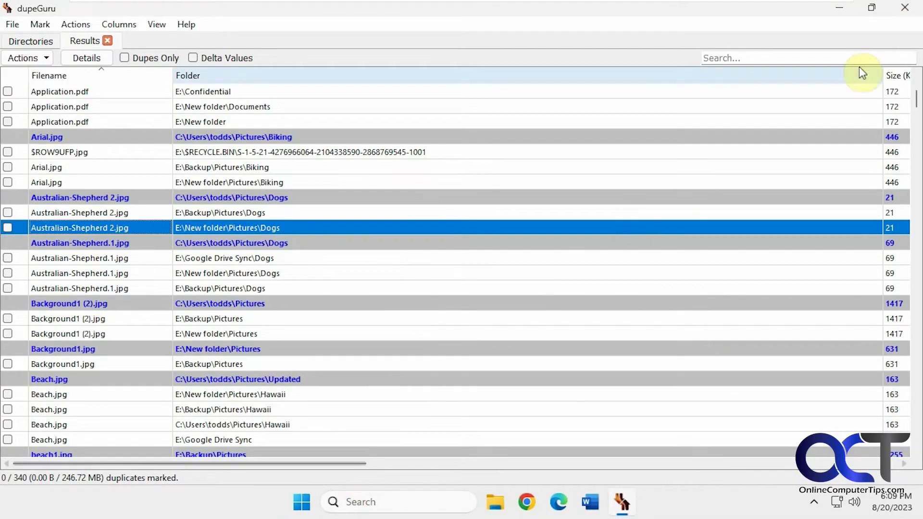
Step: Narrow the Folder column to reveal Size (KB) and Match %, then show the Actions list
{"action": "left_click_drag", "start_coordinate": [882, 76], "coordinate": [486, 75]}
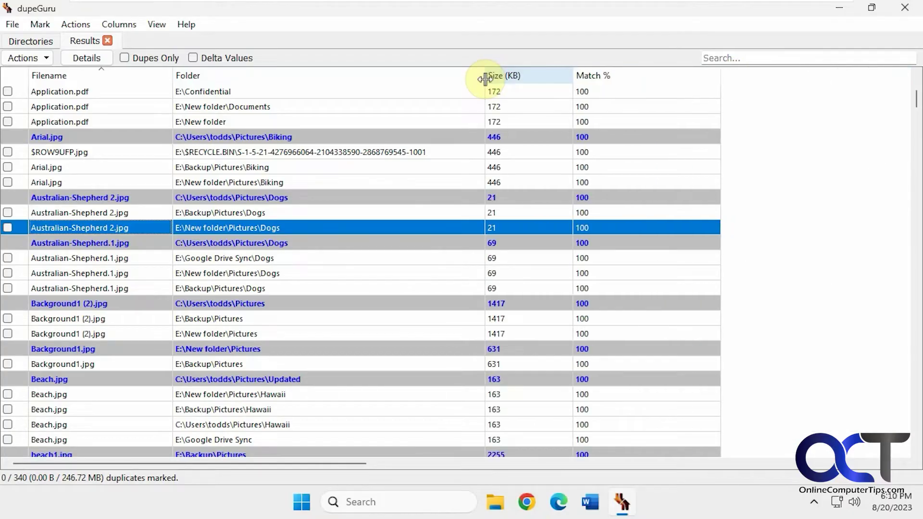
{"action": "scroll", "coordinate": [596, 274], "scroll_direction": "down", "scroll_amount": 2}
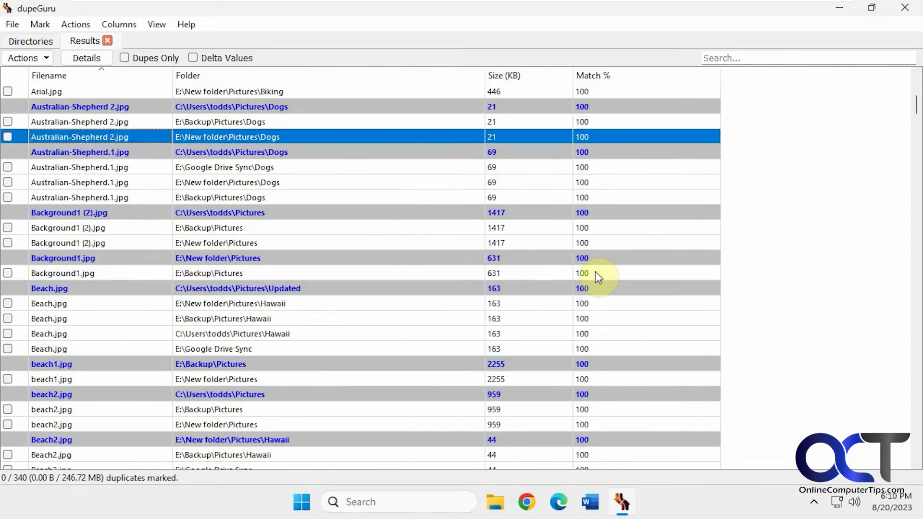
{"action": "scroll", "coordinate": [598, 272], "scroll_direction": "up", "scroll_amount": 5}
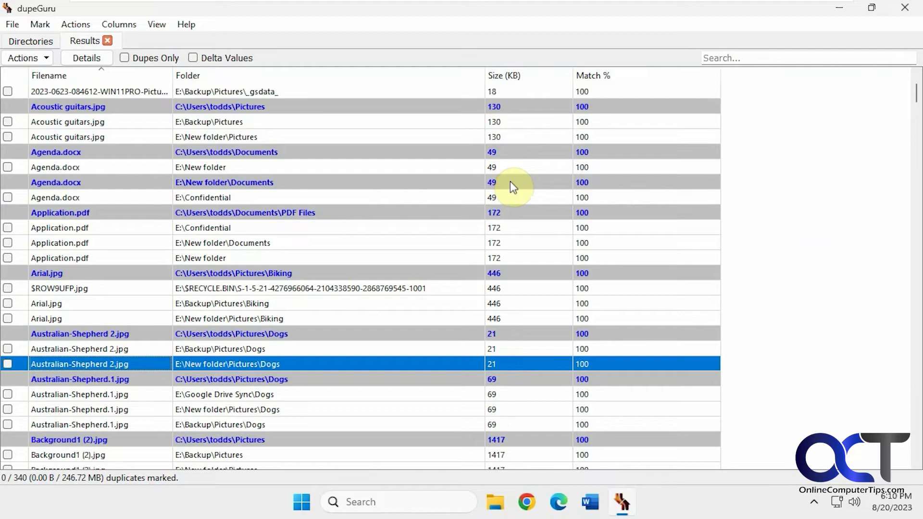
{"action": "scroll", "coordinate": [514, 184], "scroll_direction": "up", "scroll_amount": 2}
{"action": "left_click", "coordinate": [45, 56]}
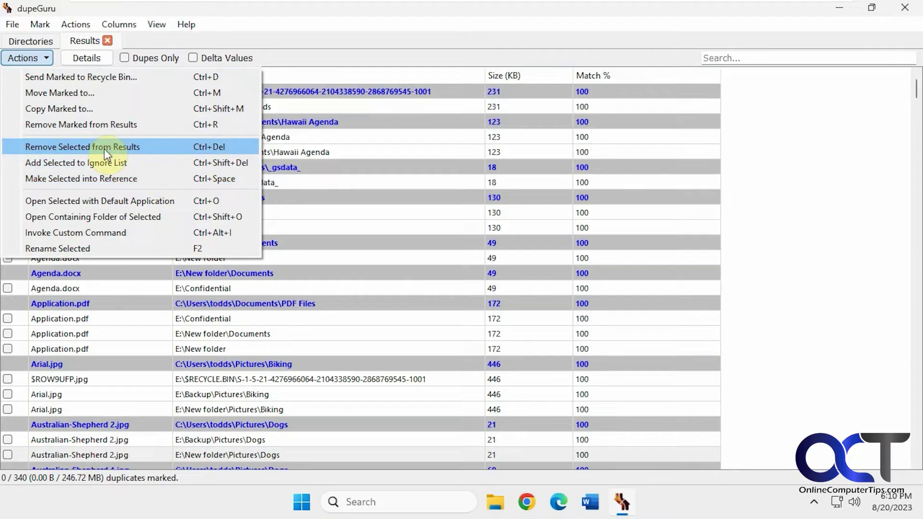
Step: Mark the New folder 2022 Holiday Schedule.pdf copy, view its folder, and enable Delta Values
{"action": "left_click", "coordinate": [303, 58]}
{"action": "left_click", "coordinate": [7, 151]}
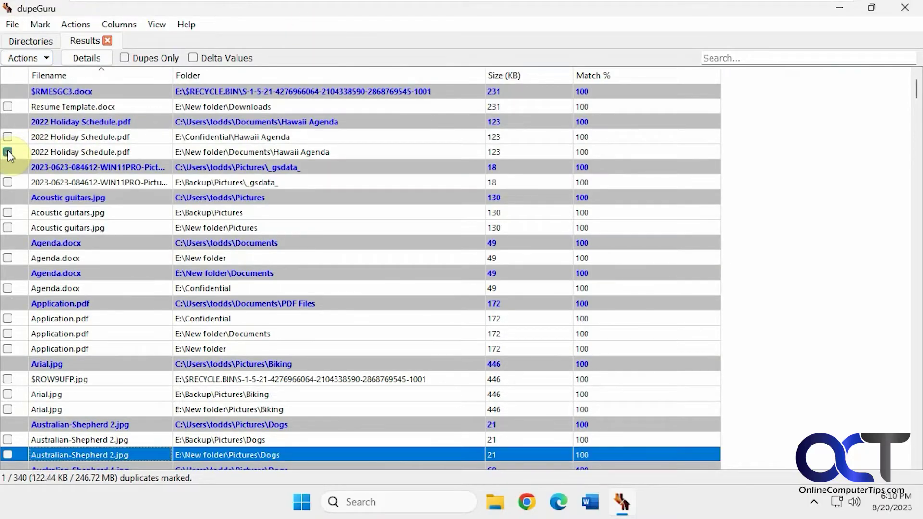
{"action": "right_click", "coordinate": [63, 152]}
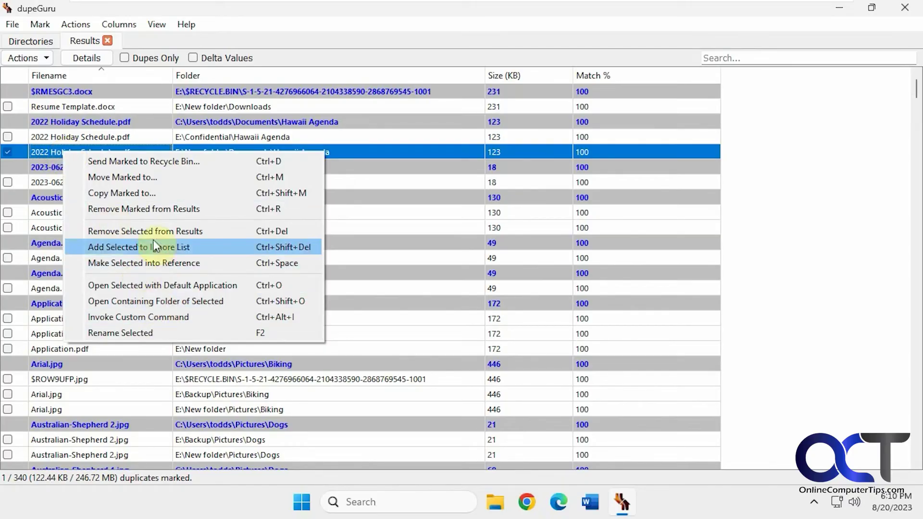
{"action": "left_click", "coordinate": [186, 301]}
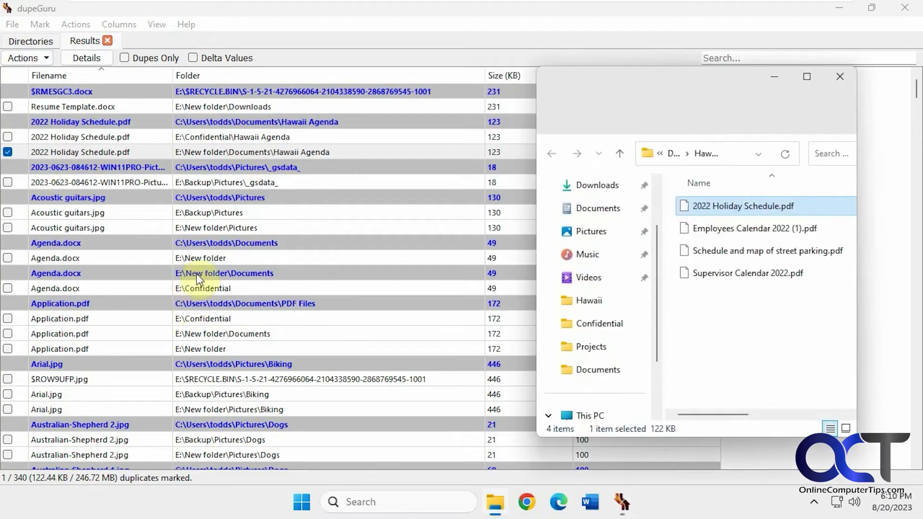
{"action": "left_click", "coordinate": [845, 76]}
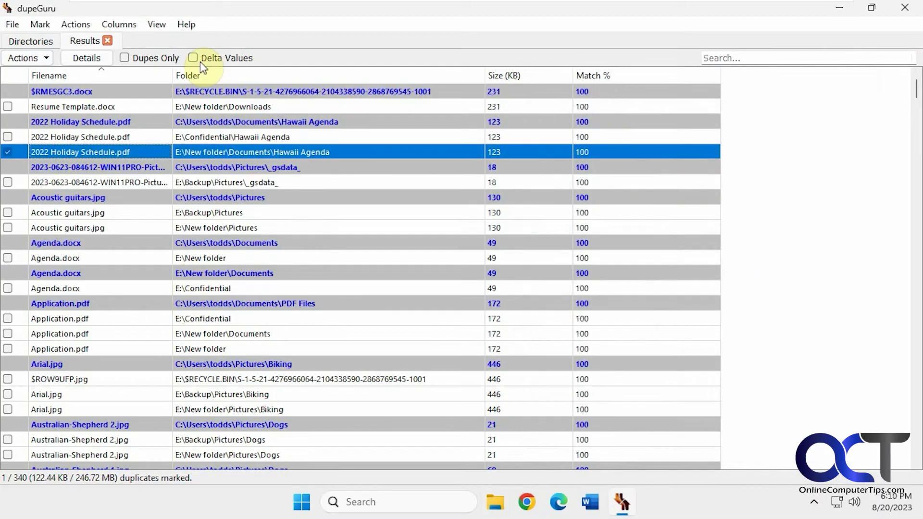
{"action": "left_click", "coordinate": [193, 58]}
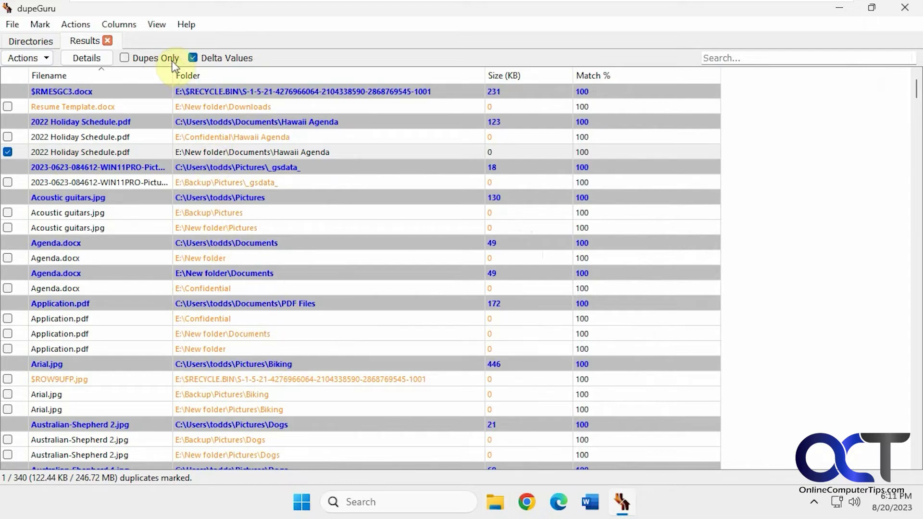
Step: Turn Delta Values off and briefly preview Dupes Only before switching it back off
{"action": "left_click", "coordinate": [192, 58]}
{"action": "left_click", "coordinate": [125, 58]}
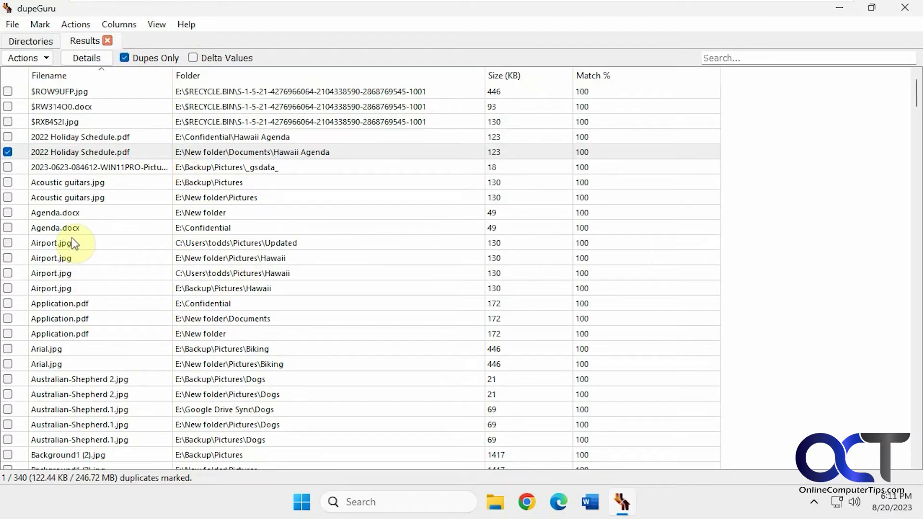
{"action": "left_click", "coordinate": [124, 58]}
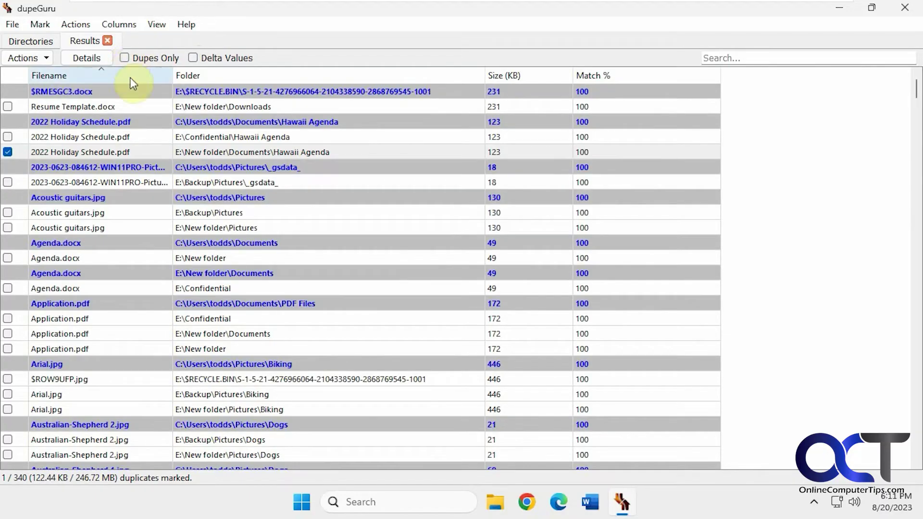
Step: Compare the selected file with its reference in the Details window, then close it
{"action": "left_click", "coordinate": [158, 24]}
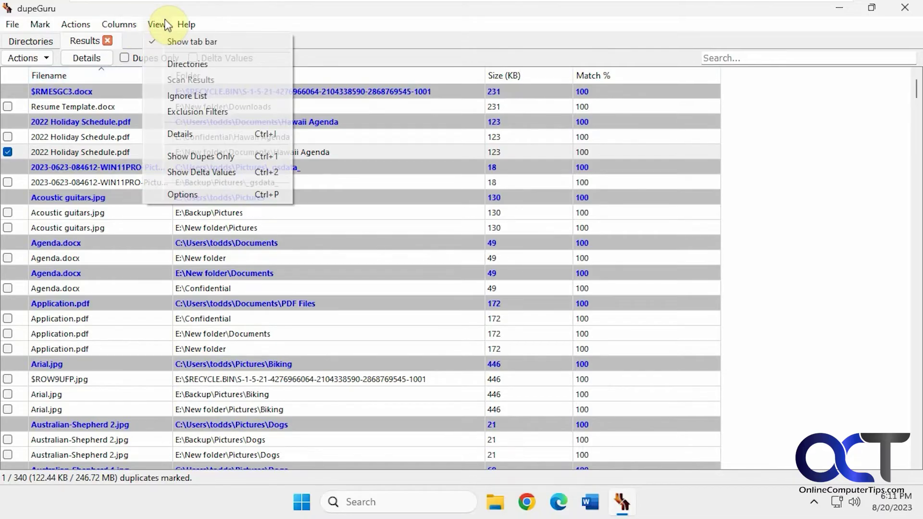
{"action": "left_click", "coordinate": [180, 134]}
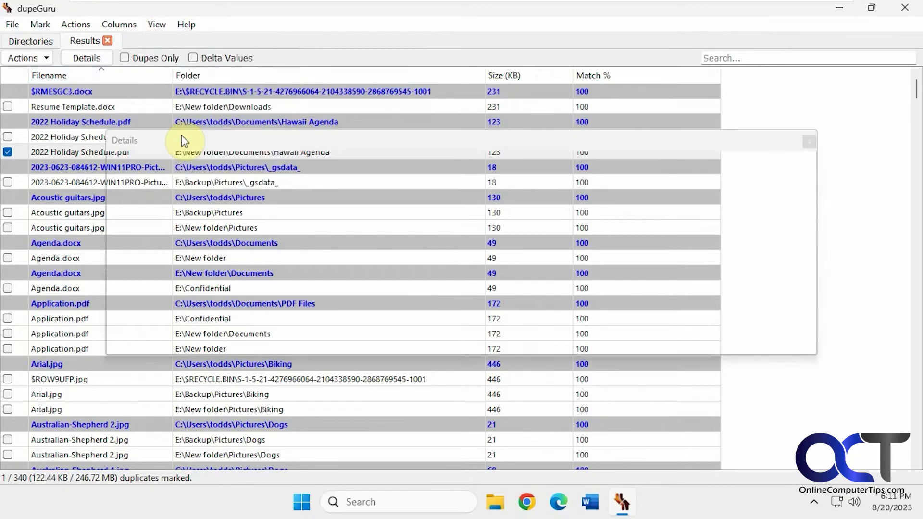
{"action": "left_click", "coordinate": [808, 141]}
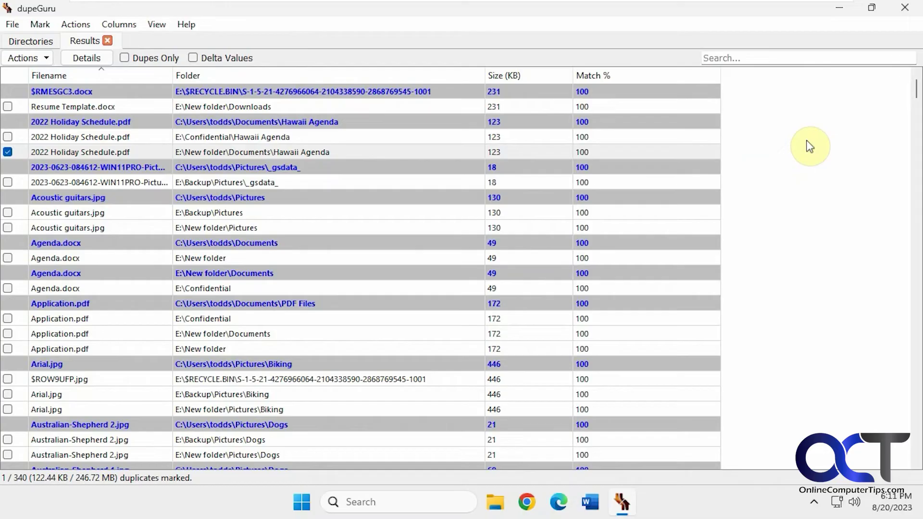
Step: Add the Kind column to the results table
{"action": "left_click", "coordinate": [121, 24]}
{"action": "left_click", "coordinate": [108, 74]}
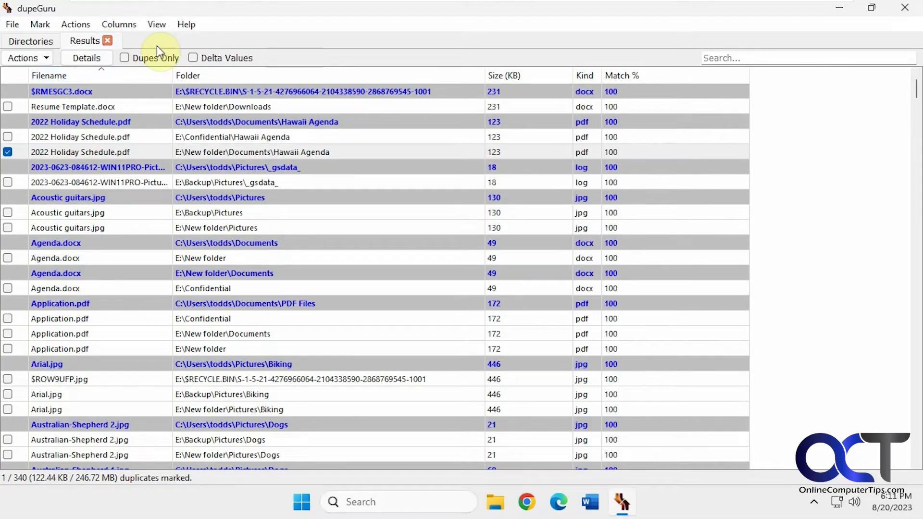
{"action": "left_click", "coordinate": [113, 26]}
{"action": "mouse_move", "coordinate": [13, 25]}
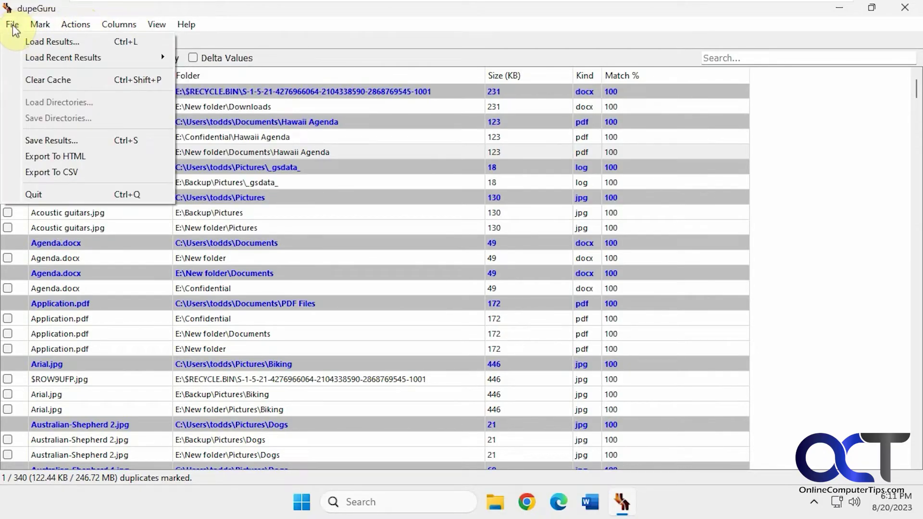
Step: Export the results to HTML and scroll through export.htm in Chrome before closing it
{"action": "left_click", "coordinate": [56, 158]}
{"action": "scroll", "coordinate": [270, 220], "scroll_direction": "down", "scroll_amount": 2}
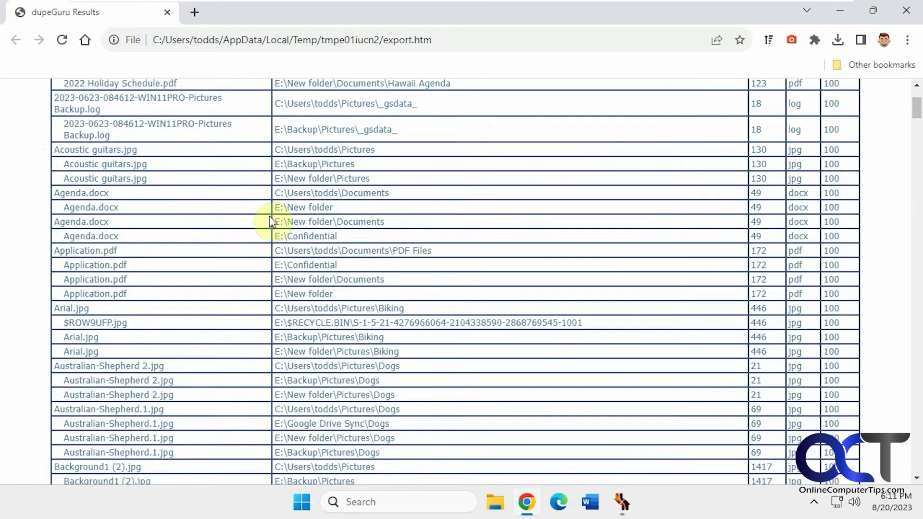
{"action": "scroll", "coordinate": [270, 220], "scroll_direction": "down", "scroll_amount": 5}
{"action": "scroll", "coordinate": [270, 220], "scroll_direction": "up", "scroll_amount": 6}
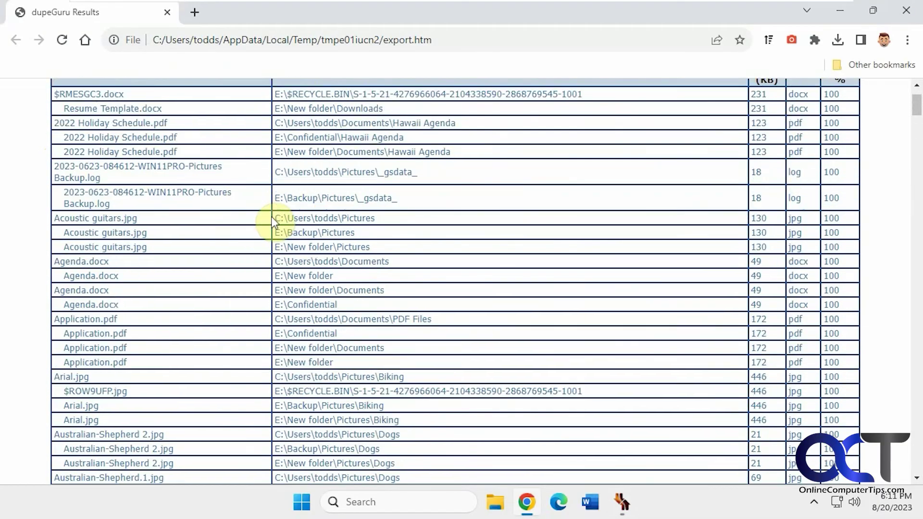
{"action": "left_click", "coordinate": [911, 8]}
Step: Export the results as results.csv to the Desktop
{"action": "left_click", "coordinate": [12, 24]}
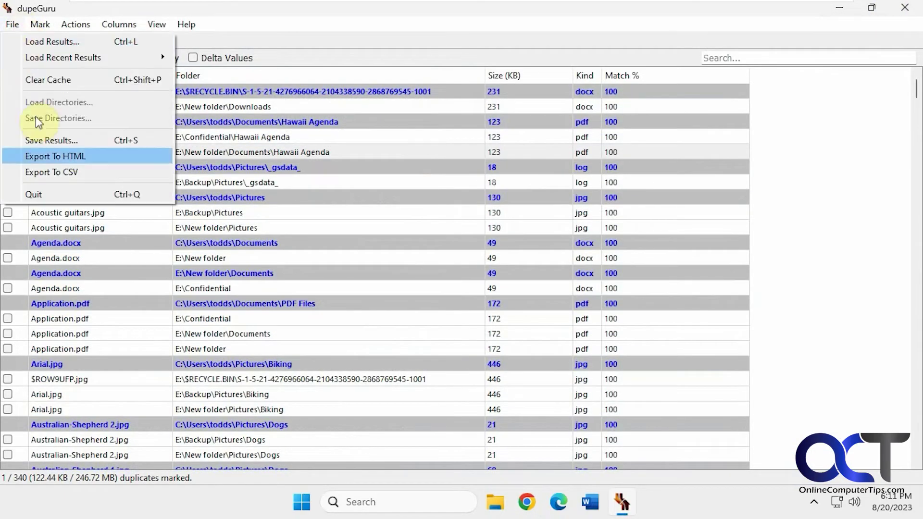
{"action": "left_click", "coordinate": [48, 172]}
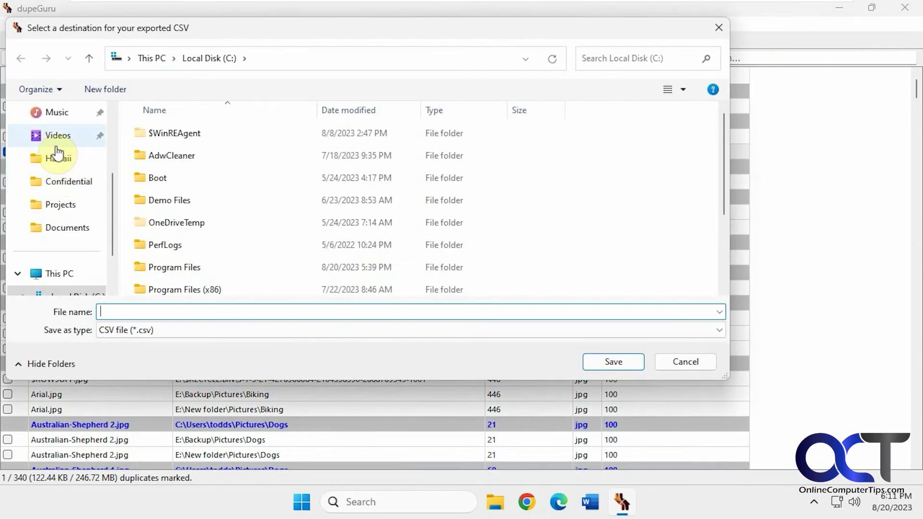
{"action": "scroll", "coordinate": [62, 159], "scroll_direction": "up", "scroll_amount": 2}
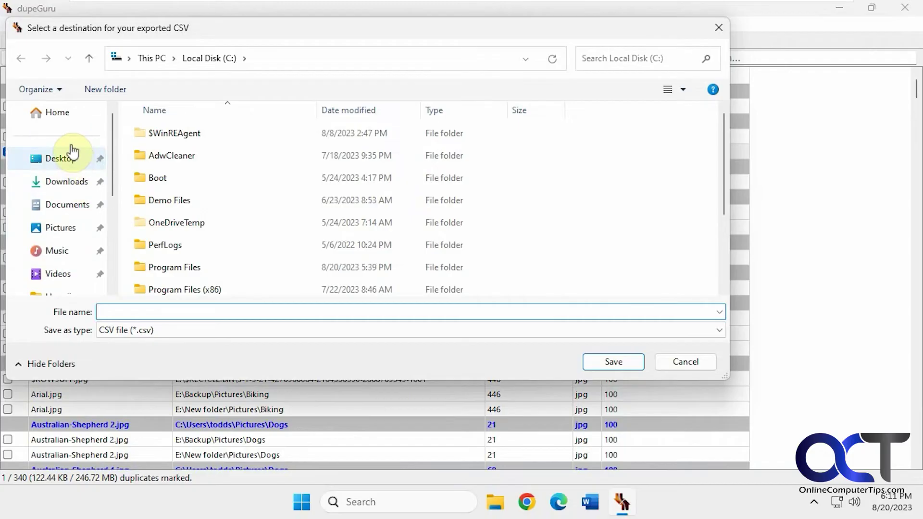
{"action": "left_click", "coordinate": [72, 152]}
{"action": "left_click", "coordinate": [185, 313]}
{"action": "type", "text": "re"}
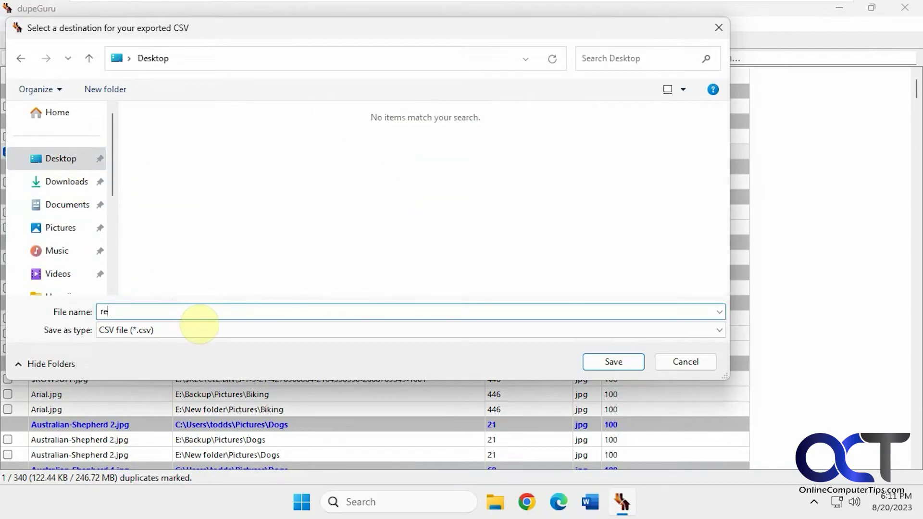
{"action": "type", "text": "sults"}
{"action": "key", "text": "Return"}
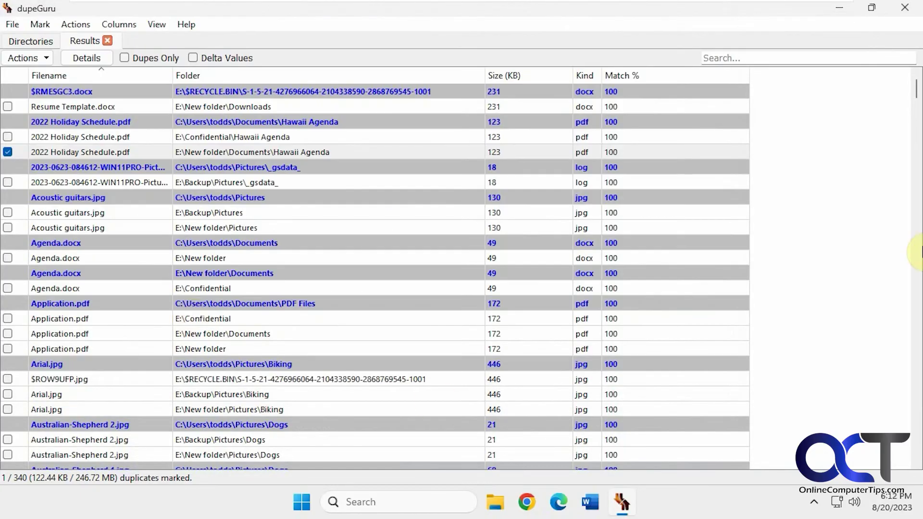
Step: Open results.csv from the Desktop in Excel and autofit the Filename and Folder columns
{"action": "left_click", "coordinate": [839, 8]}
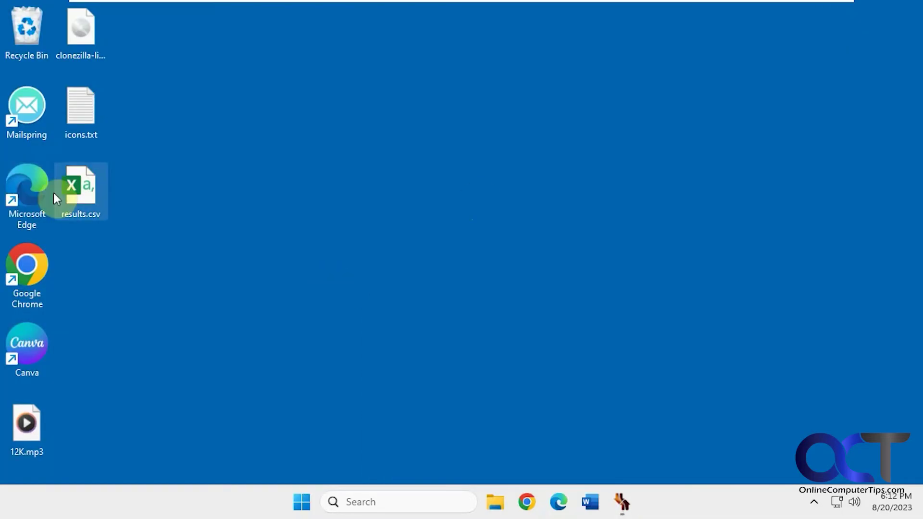
{"action": "double_click", "coordinate": [81, 197]}
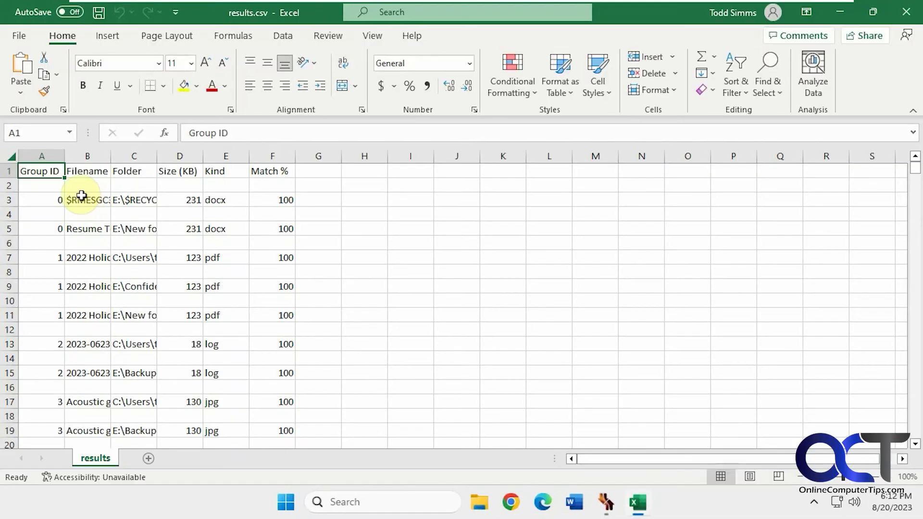
{"action": "double_click", "coordinate": [156, 156]}
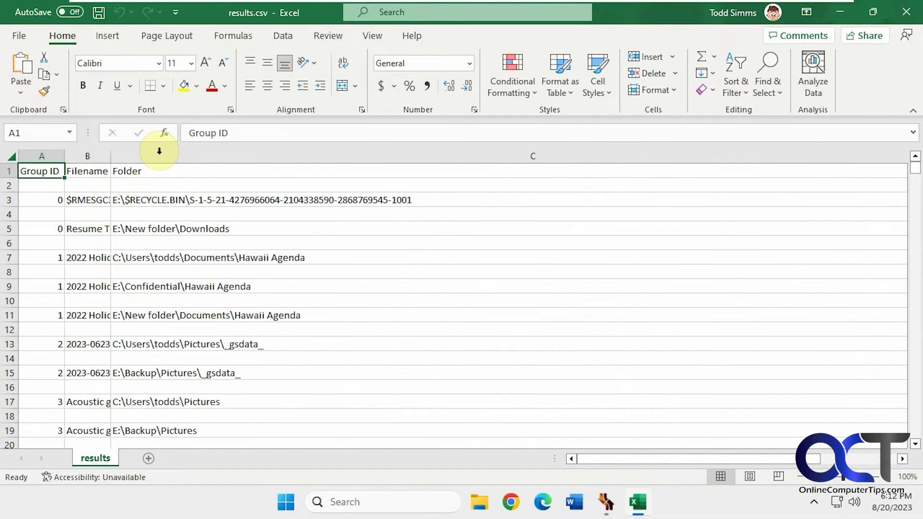
{"action": "double_click", "coordinate": [126, 152]}
Step: Look over the spreadsheet, then close Excel without saving changes
{"action": "scroll", "coordinate": [447, 243], "scroll_direction": "down", "scroll_amount": 1}
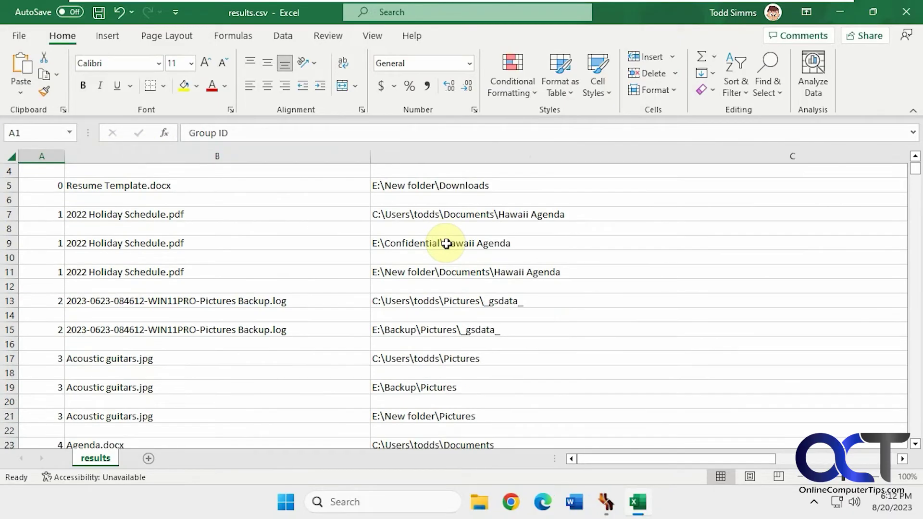
{"action": "scroll", "coordinate": [446, 244], "scroll_direction": "up", "scroll_amount": 1}
{"action": "mouse_move", "coordinate": [651, 461]}
{"action": "left_mouse_down"}
{"action": "mouse_move", "coordinate": [755, 460]}
{"action": "mouse_move", "coordinate": [618, 459]}
{"action": "left_mouse_up"}
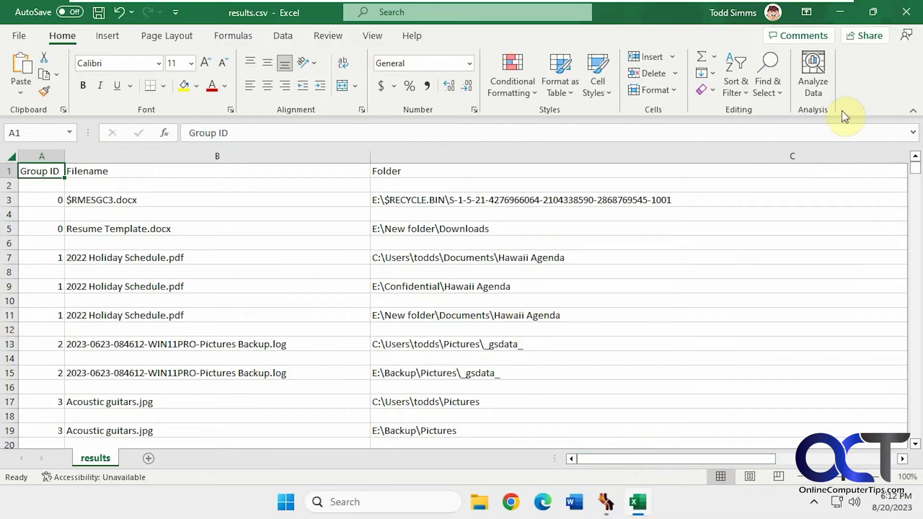
{"action": "left_click", "coordinate": [906, 12]}
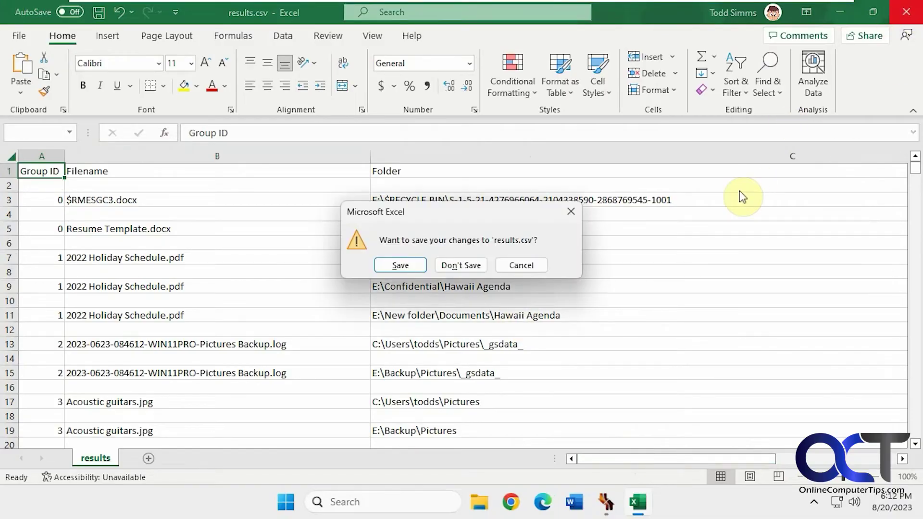
{"action": "left_click", "coordinate": [456, 269]}
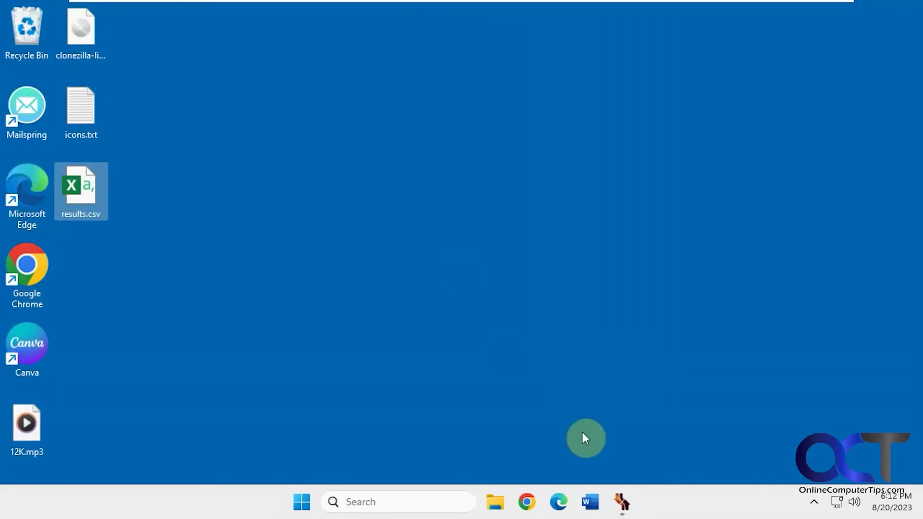
Step: Restore dupeGuru and mark the E:\Confidential copy of Application.pdf, making two marked duplicates
{"action": "left_click", "coordinate": [620, 495]}
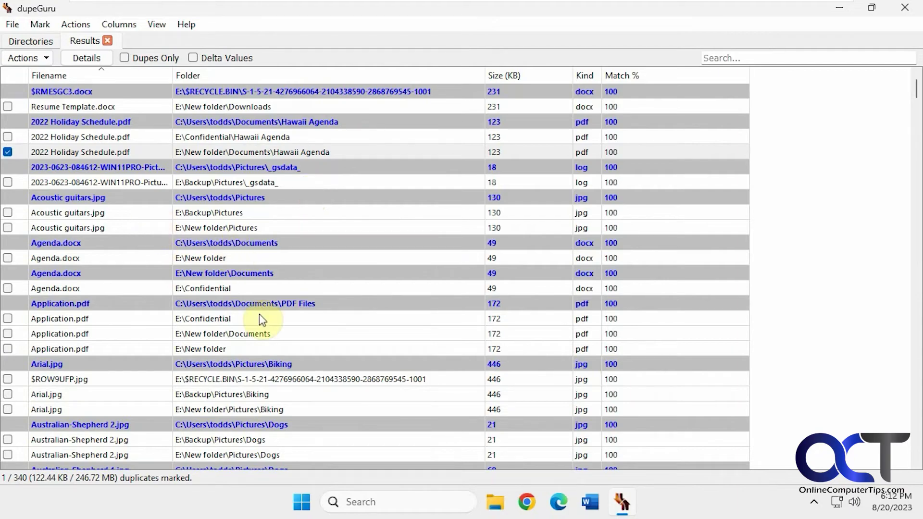
{"action": "left_click", "coordinate": [7, 318]}
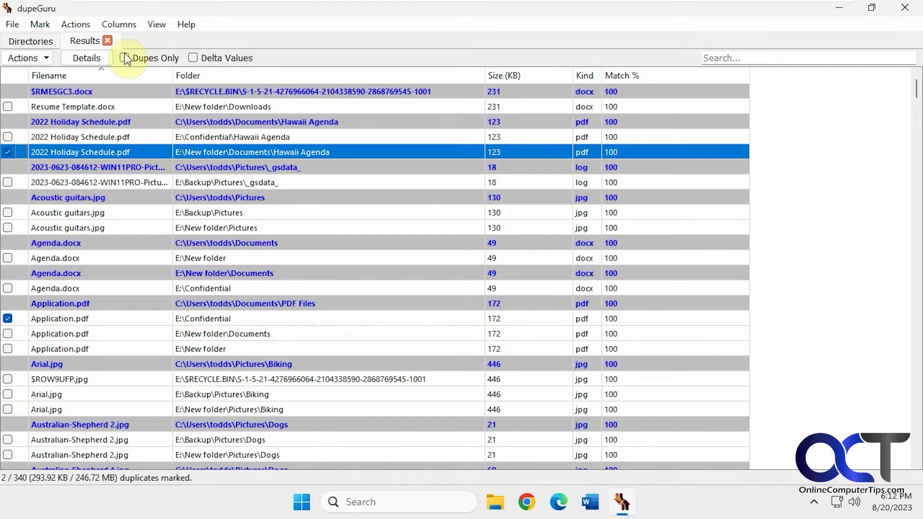
Step: Quit dupeGuru without saving the results, then relaunch it
{"action": "left_click", "coordinate": [904, 8]}
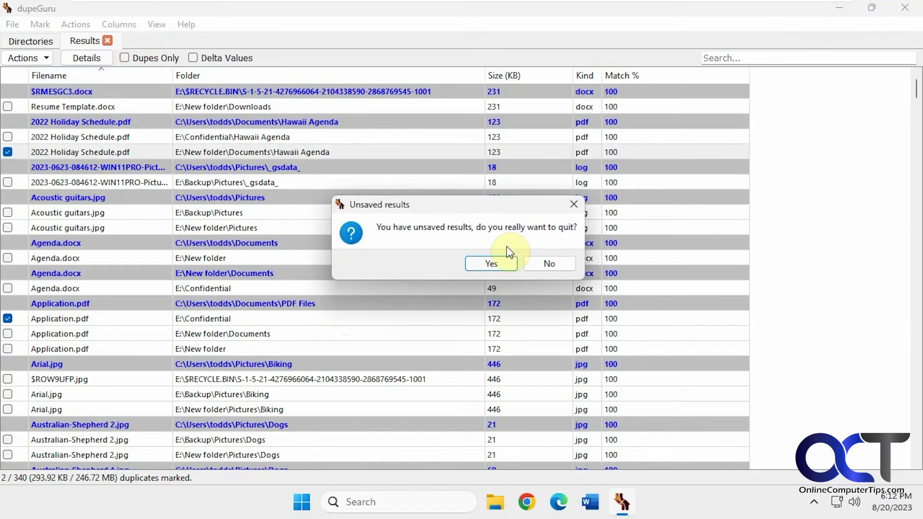
{"action": "left_click", "coordinate": [491, 263]}
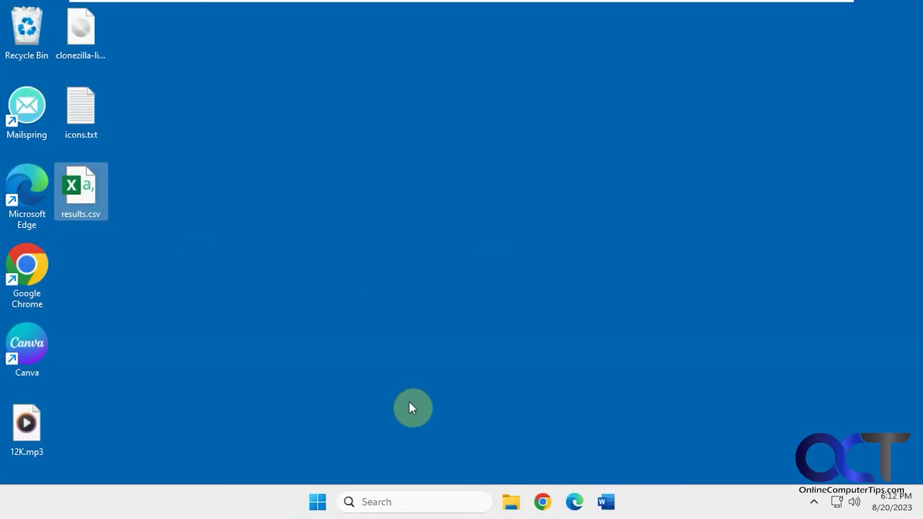
{"action": "left_click", "coordinate": [317, 501]}
{"action": "left_click", "coordinate": [290, 166]}
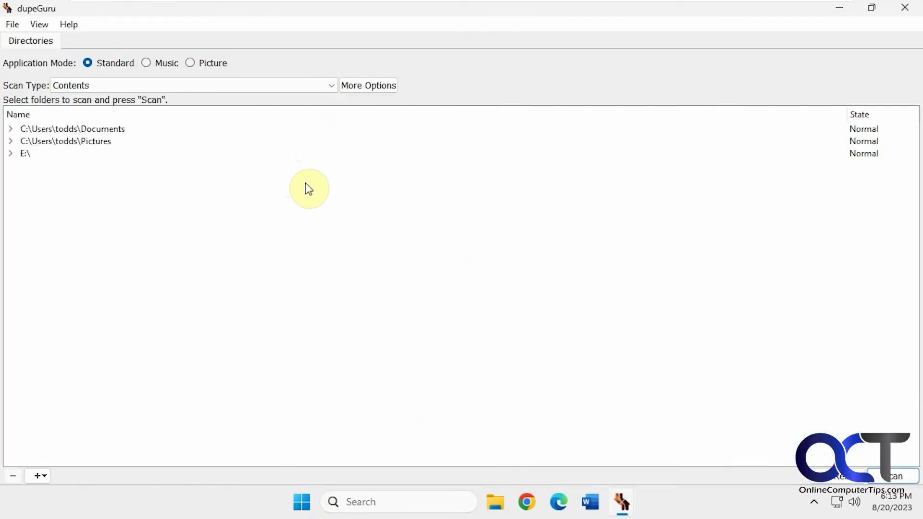
Step: Rescan the same folders with Scan Type set to Filename
{"action": "left_click", "coordinate": [331, 85]}
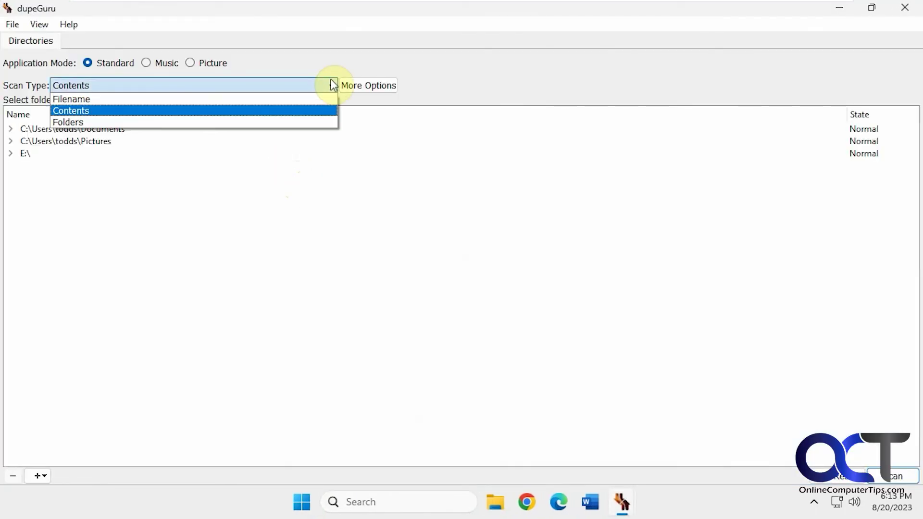
{"action": "left_click", "coordinate": [319, 103]}
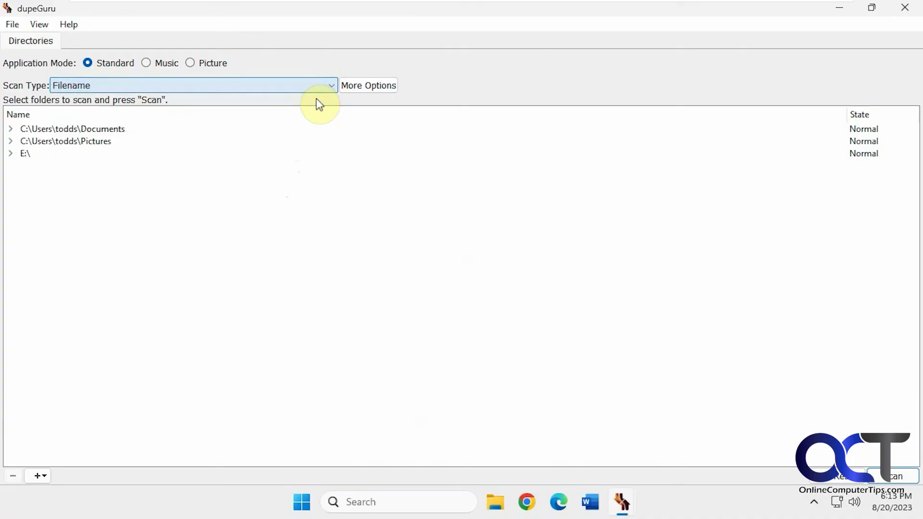
{"action": "left_click", "coordinate": [895, 477]}
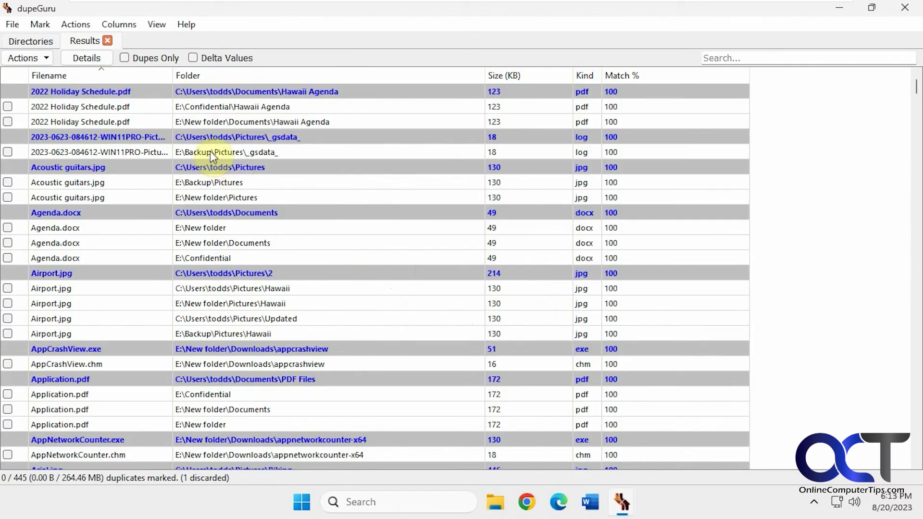
Step: Scroll through the 445 filename-matched duplicates and back to the top
{"action": "scroll", "coordinate": [219, 157], "scroll_direction": "down", "scroll_amount": 1}
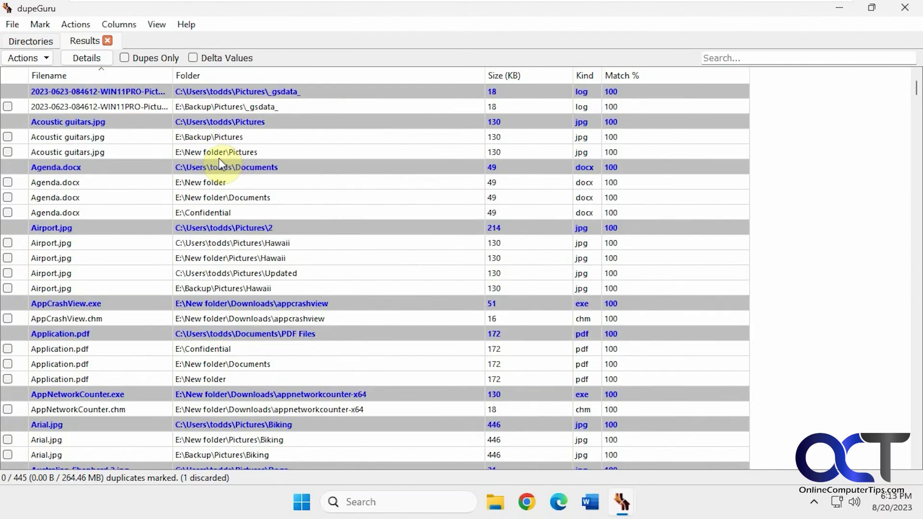
{"action": "scroll", "coordinate": [218, 158], "scroll_direction": "down", "scroll_amount": 1}
{"action": "scroll", "coordinate": [219, 157], "scroll_direction": "up", "scroll_amount": 2}
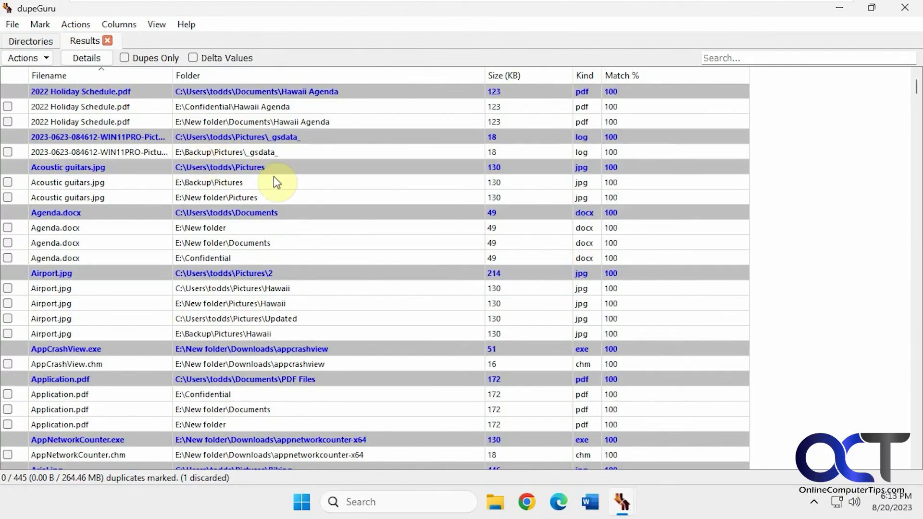